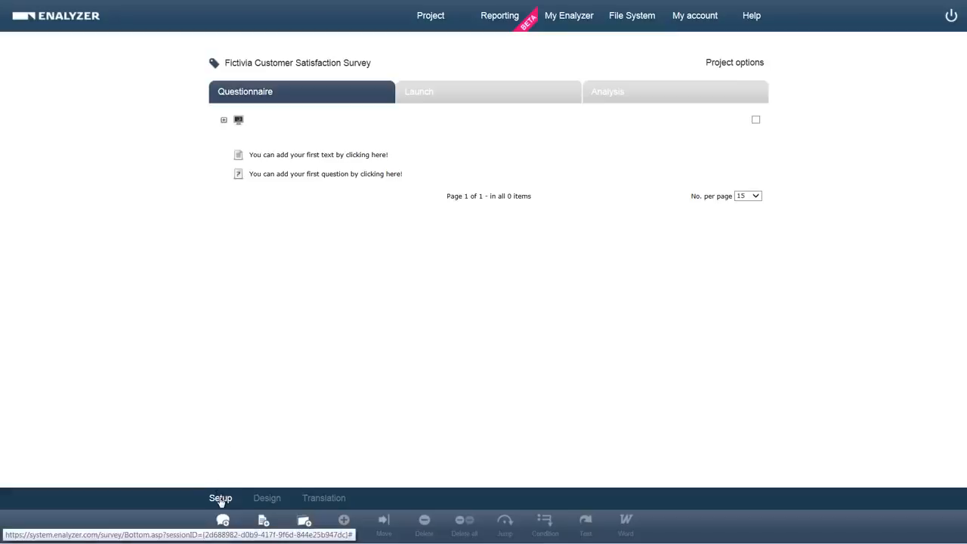
Add a text element to the questionnaire with the heading "Welcome to this survey" and an empty body
left_click(263, 523)
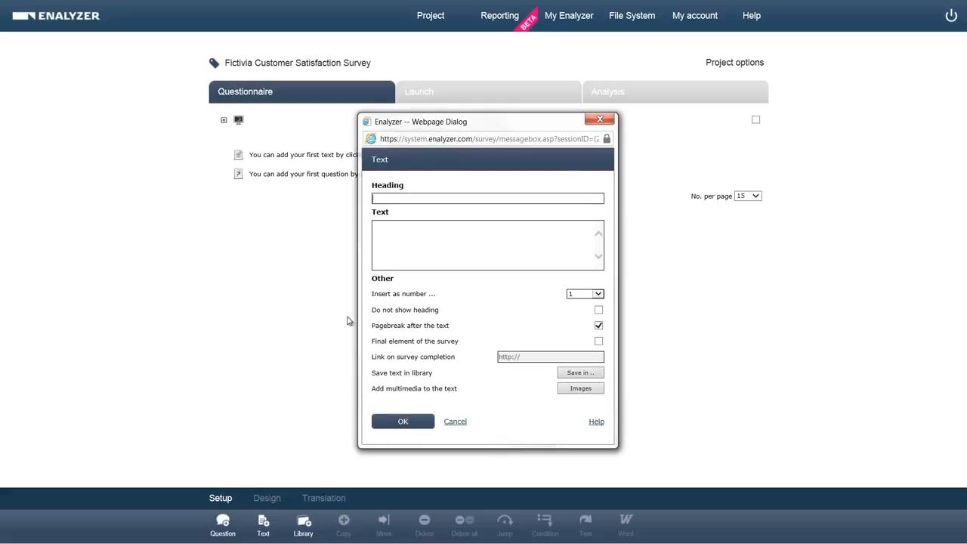
left_click(501, 198)
type("Welcome to thi")
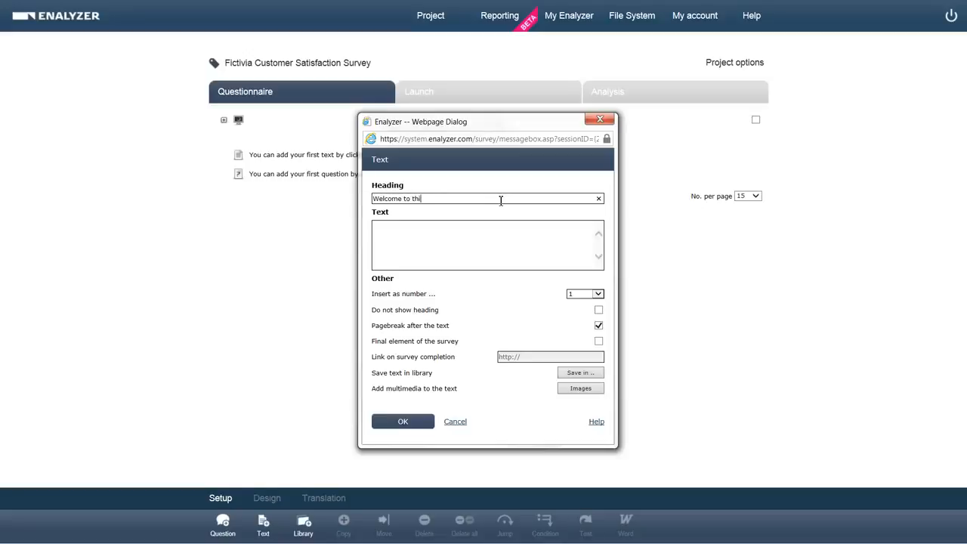
type("s survey")
left_click(492, 238)
left_click(411, 424)
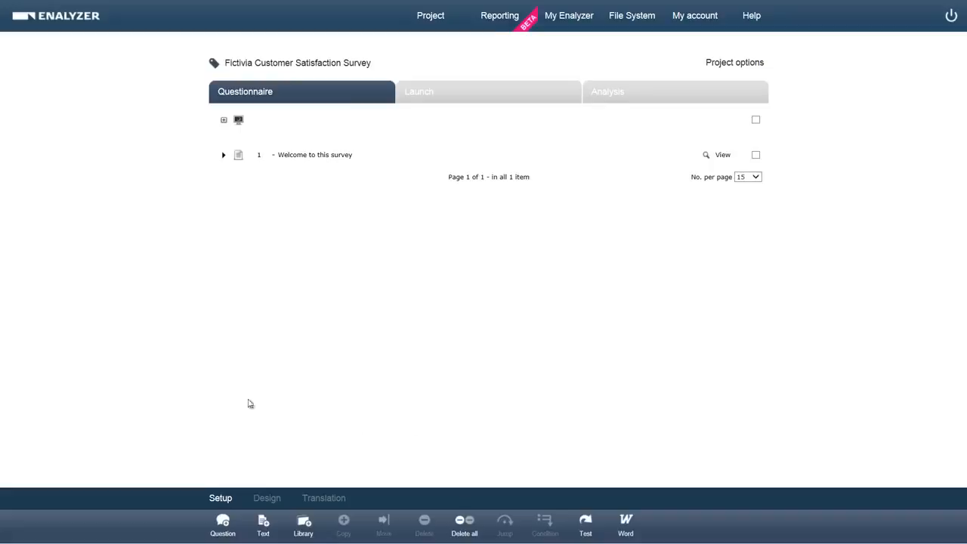
Create a new question of type Single with the text "How do you find the weather today?"
left_click(222, 526)
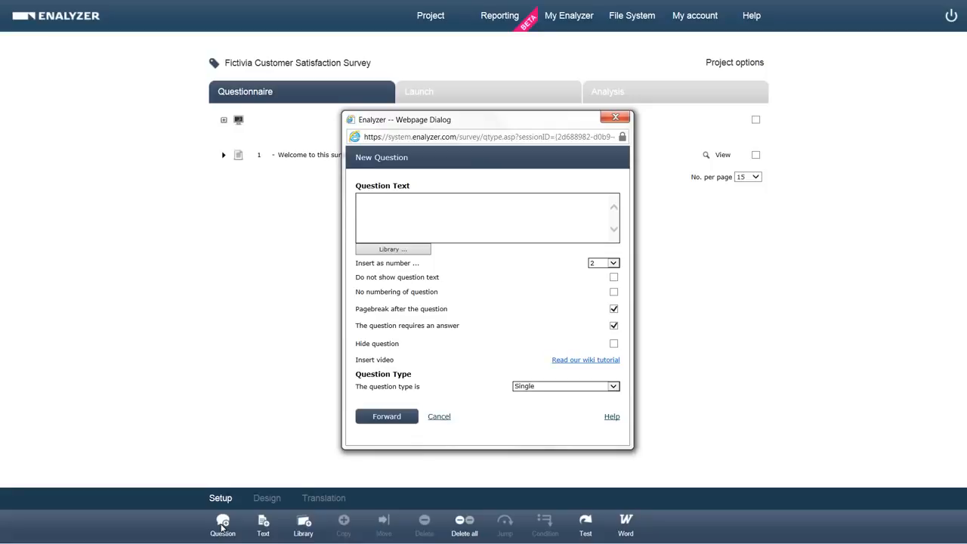
type("How do you find the weather today?")
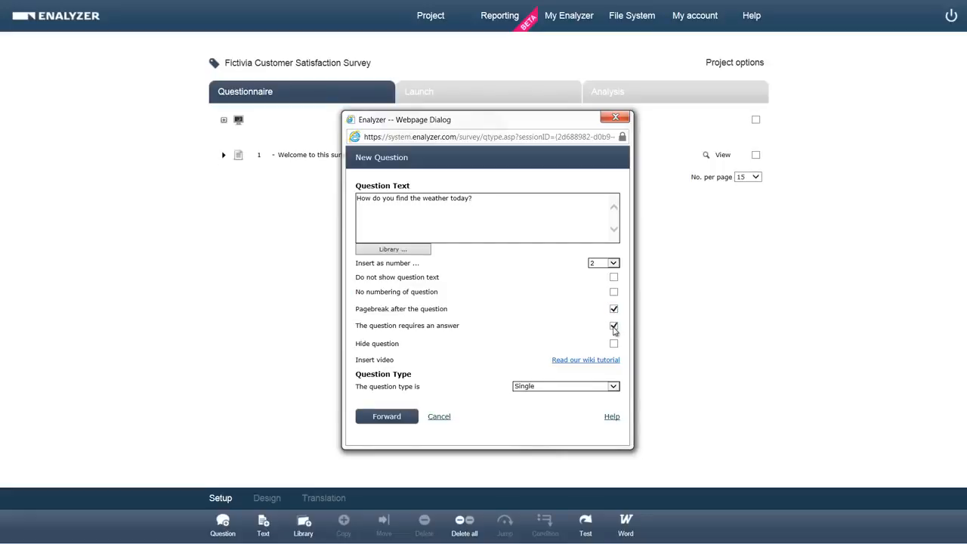
left_click(588, 389)
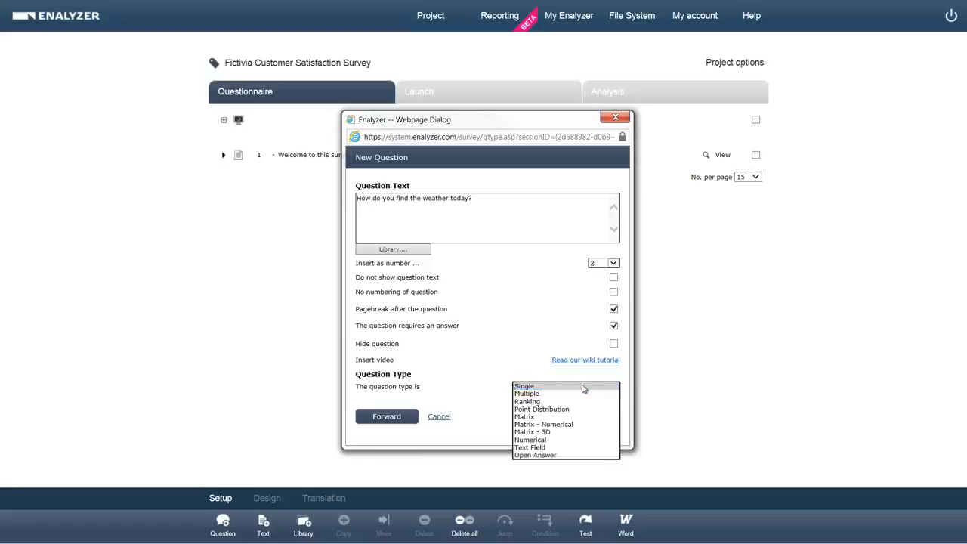
left_click(538, 386)
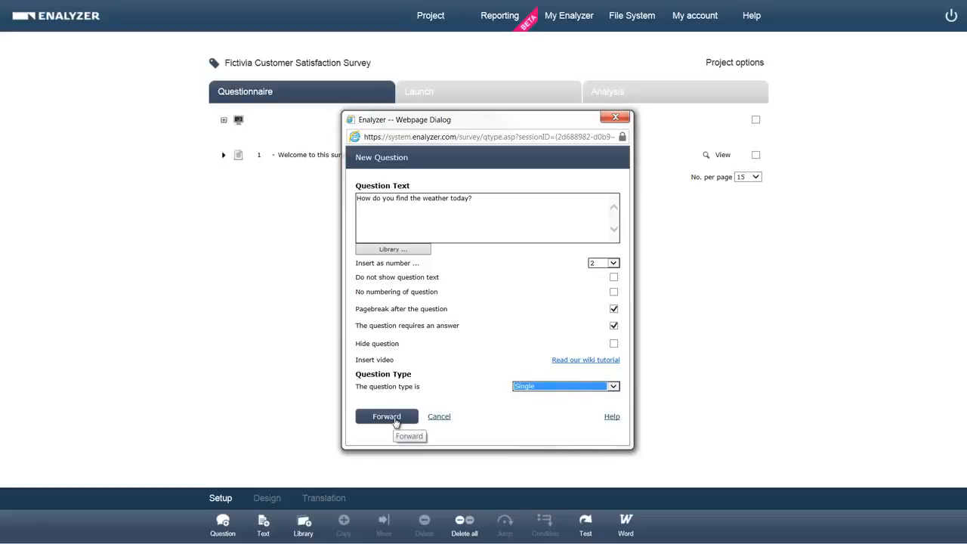
left_click(387, 416)
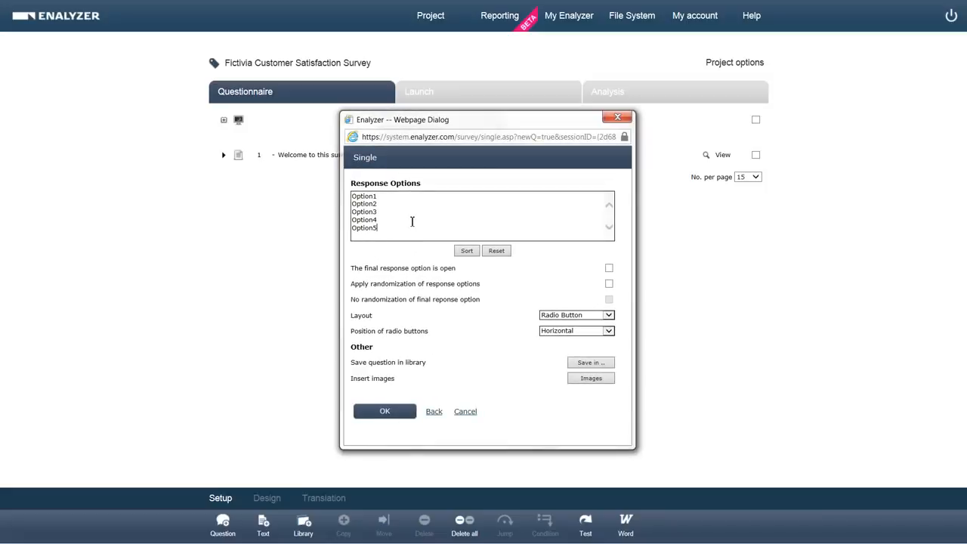
Replace the default response options with Good, Bad and Do not know, each on its own line
key("ctrl+a")
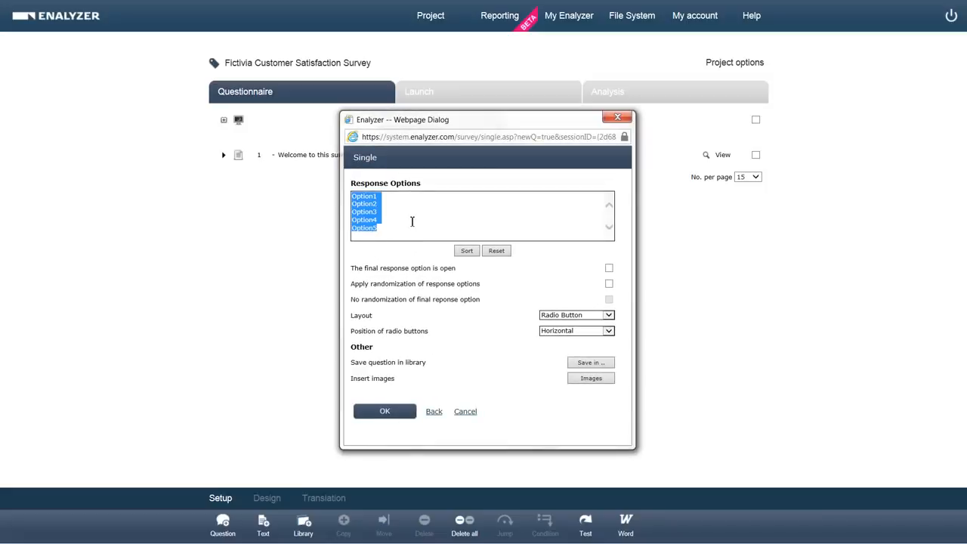
type("Good ")
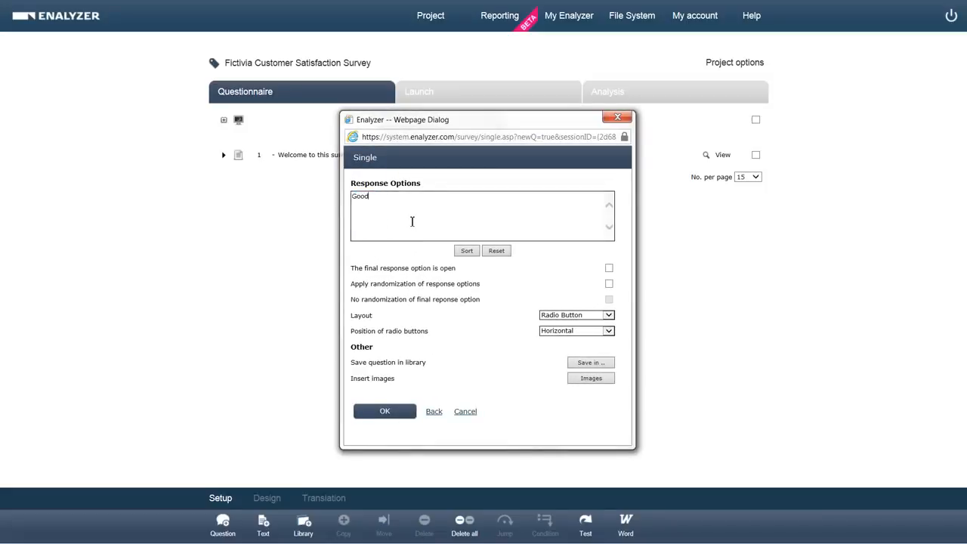
type("Bad")
key("Return")
type("Do not know")
Keep the Radio Button layout with Horizontal position for the response options and save the question
left_click(585, 316)
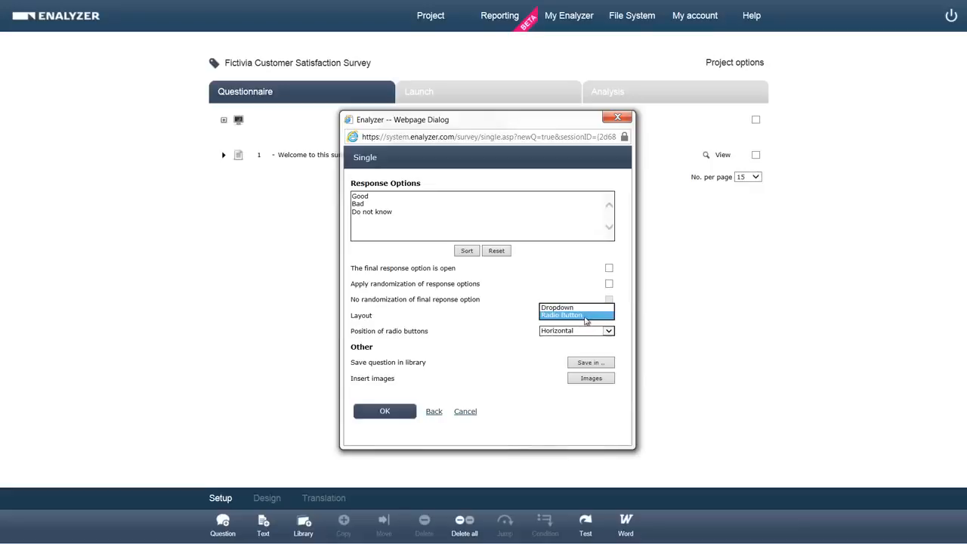
left_click(586, 316)
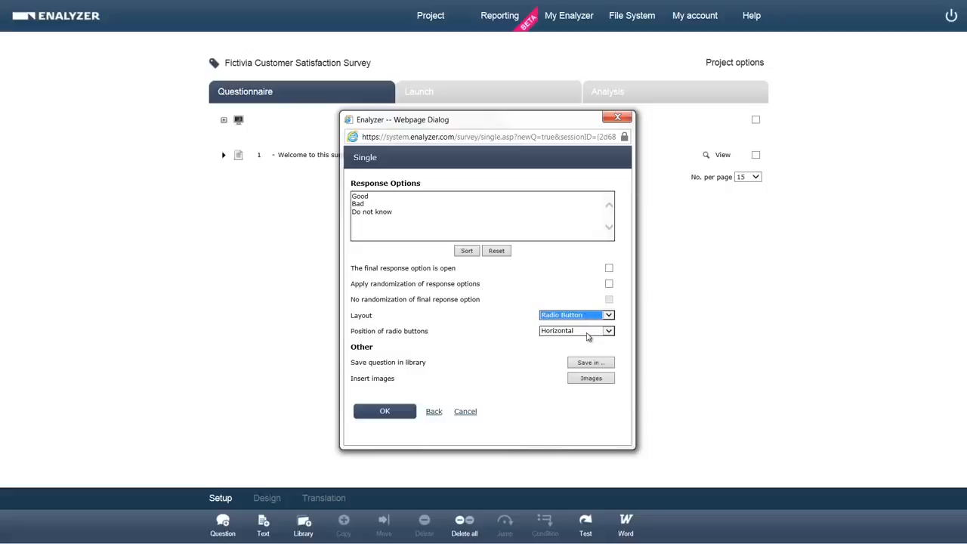
left_click(588, 332)
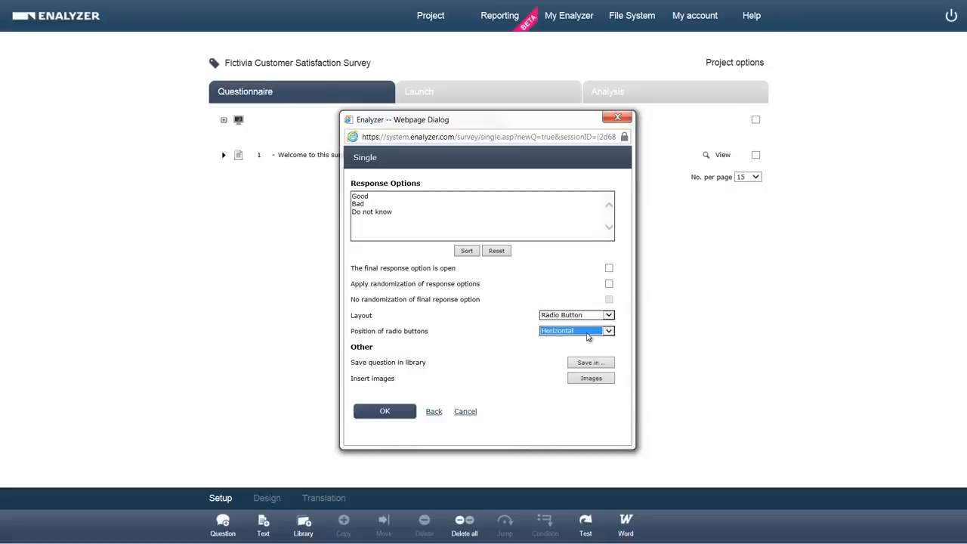
left_click(588, 333)
left_click(399, 413)
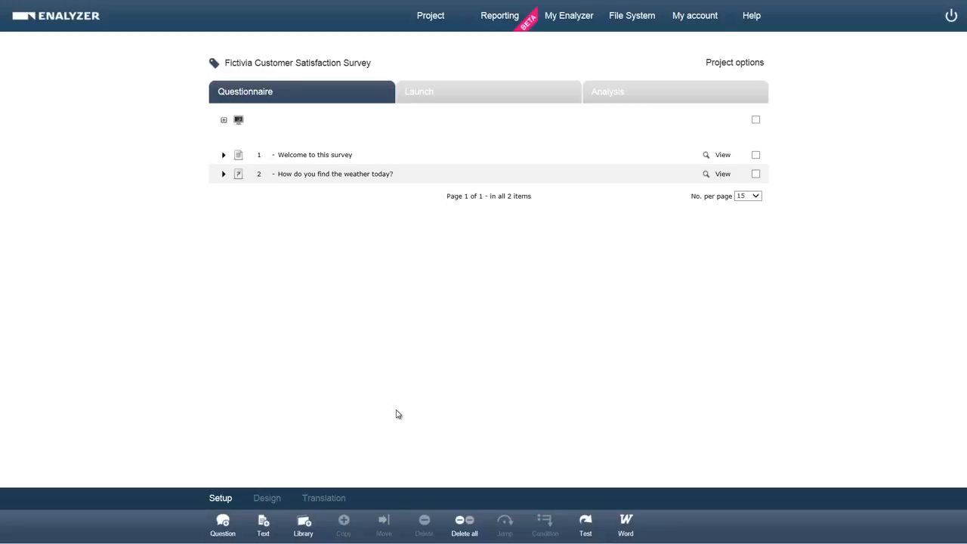
Select the weather question, reopen it to review its text and response options, and close it with the settings kept
left_click(757, 175)
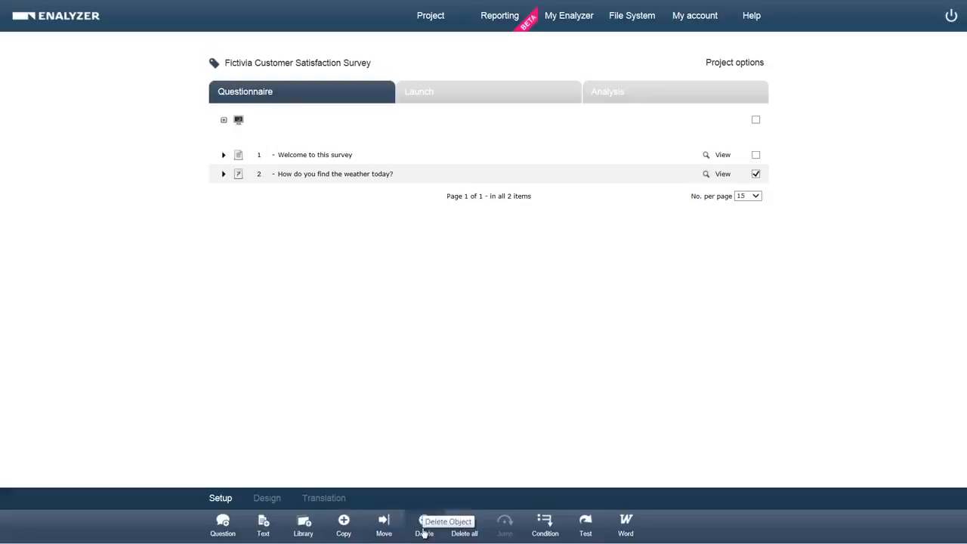
left_click(338, 176)
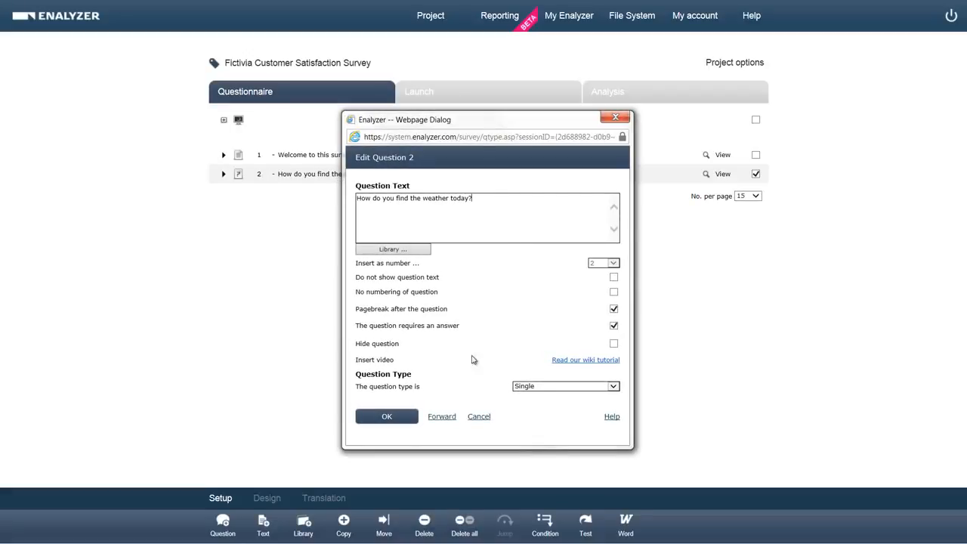
left_click(442, 417)
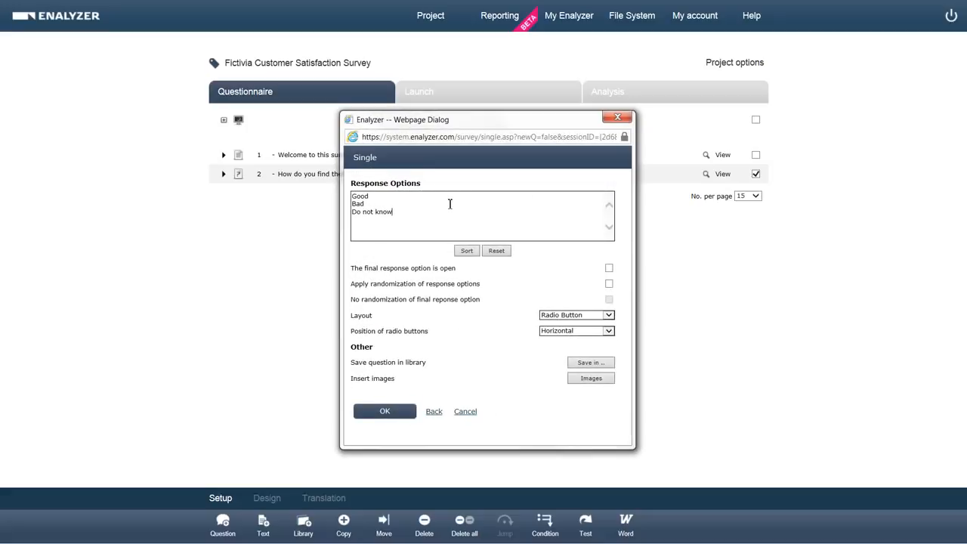
left_click(401, 413)
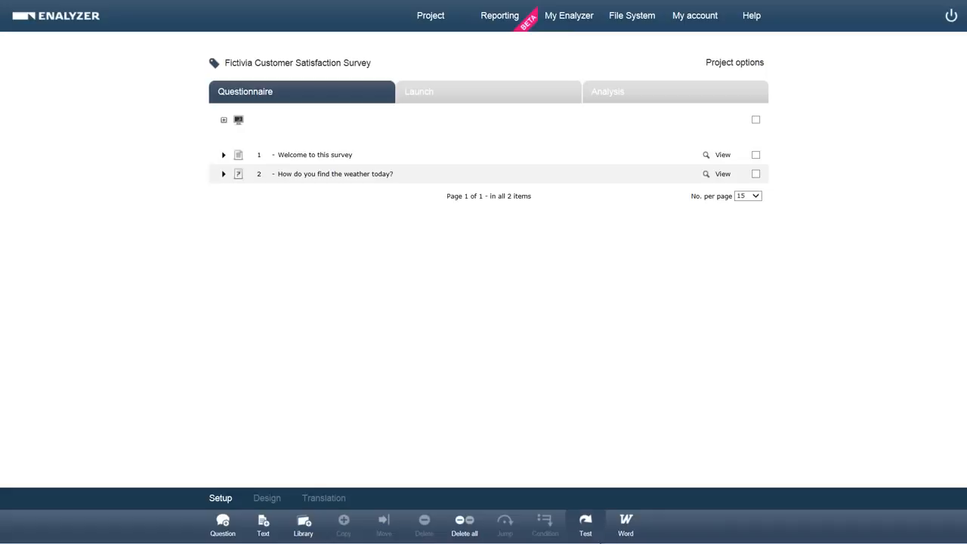
Test the survey by answering the weather question with Bad and Good, check it in a narrower preview window, and close the preview
left_click(590, 529)
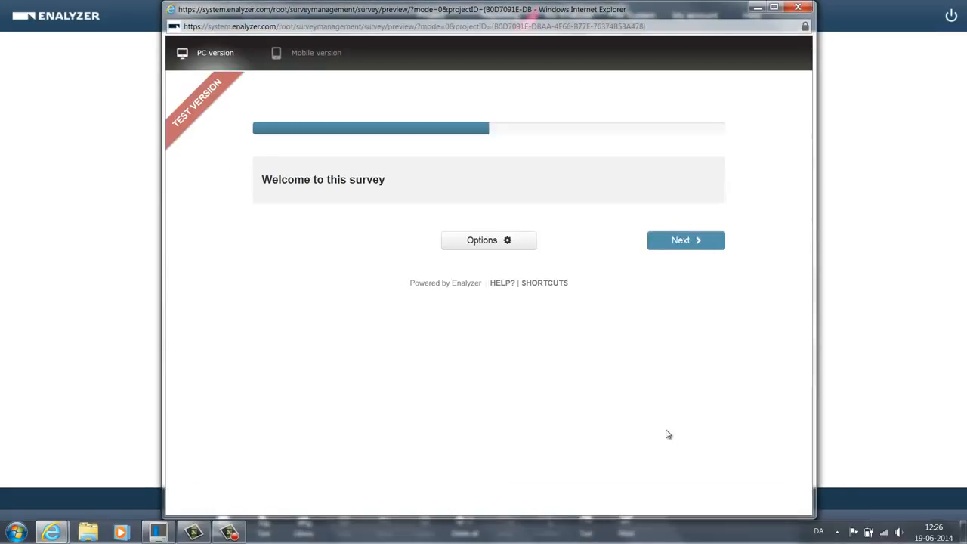
left_click(705, 240)
left_click(490, 234)
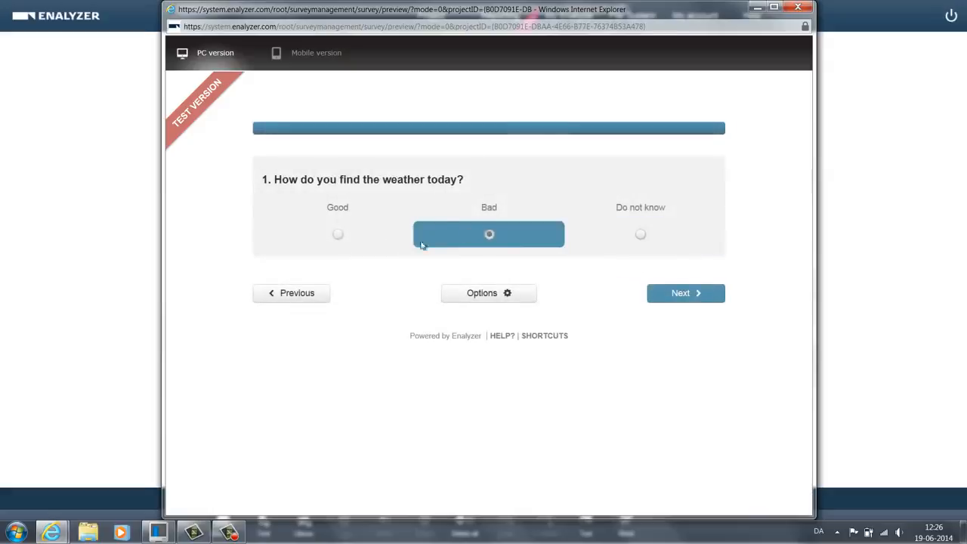
left_click(359, 241)
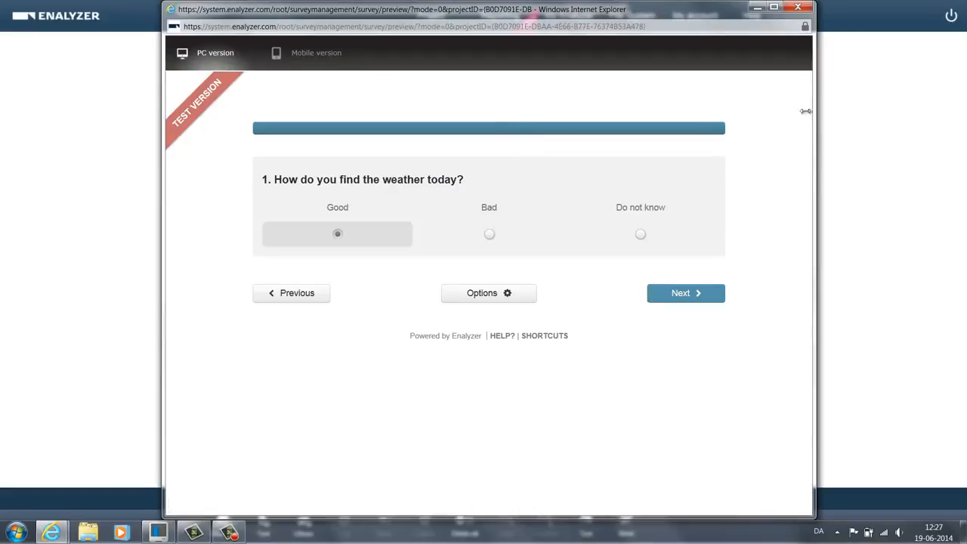
left_click_drag(814, 111, 587, 117)
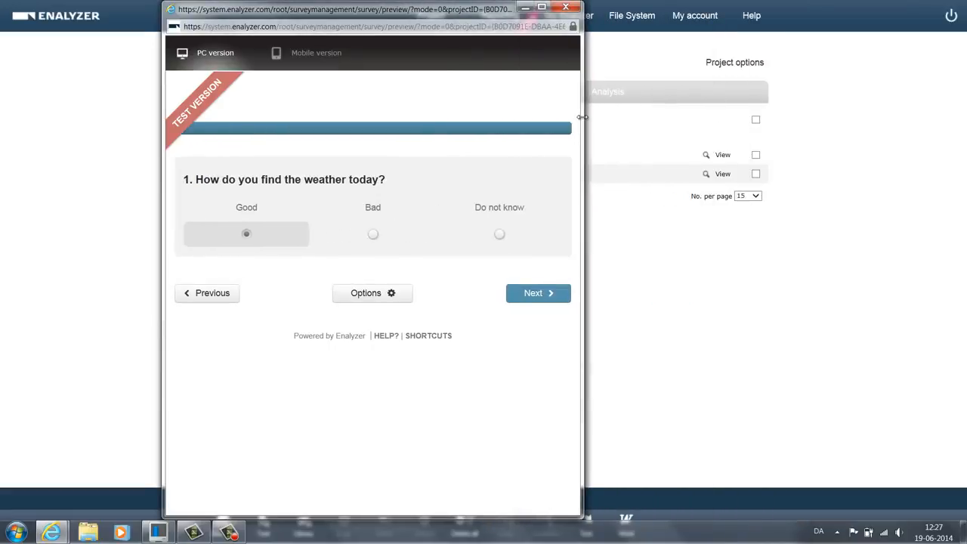
left_click(573, 9)
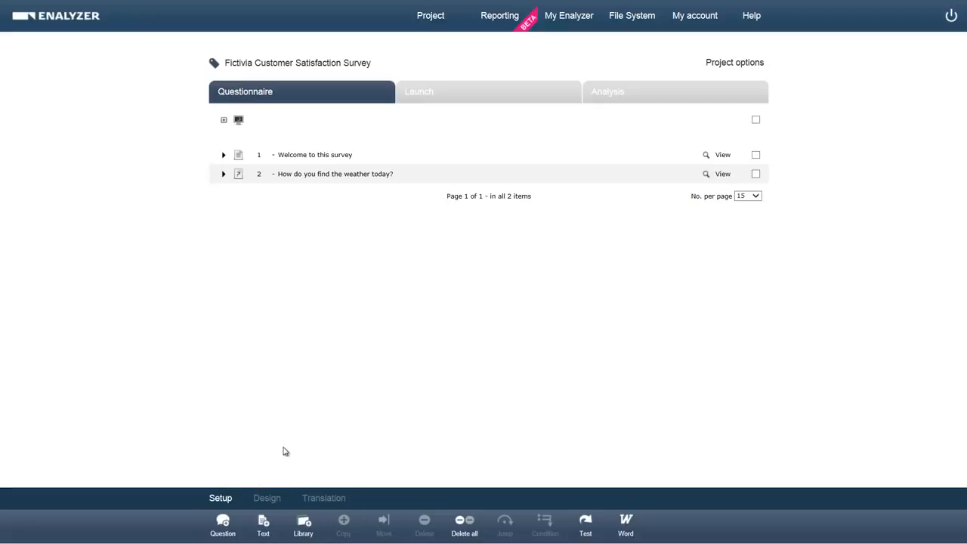
Review the survey design's buttons and questionnaire elements and accept the selection
left_click(262, 500)
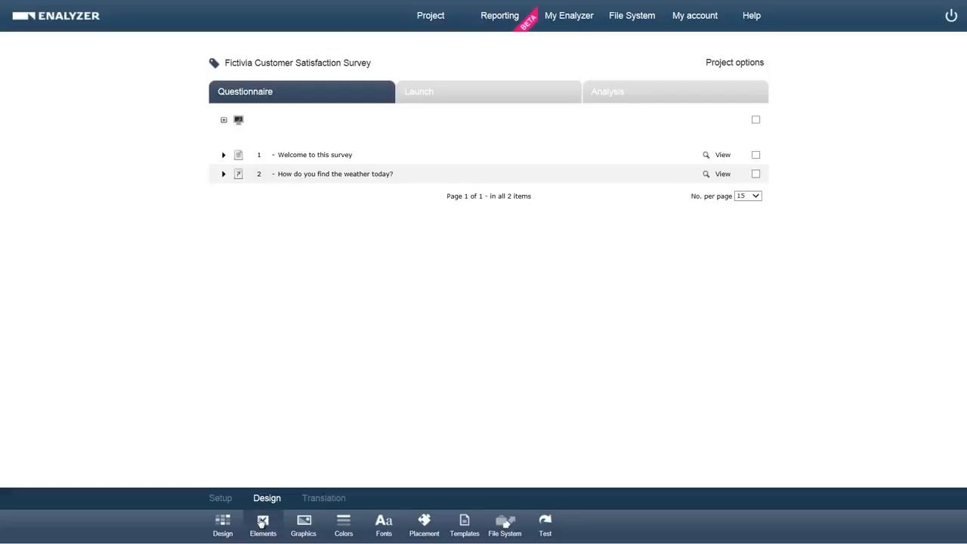
left_click(262, 521)
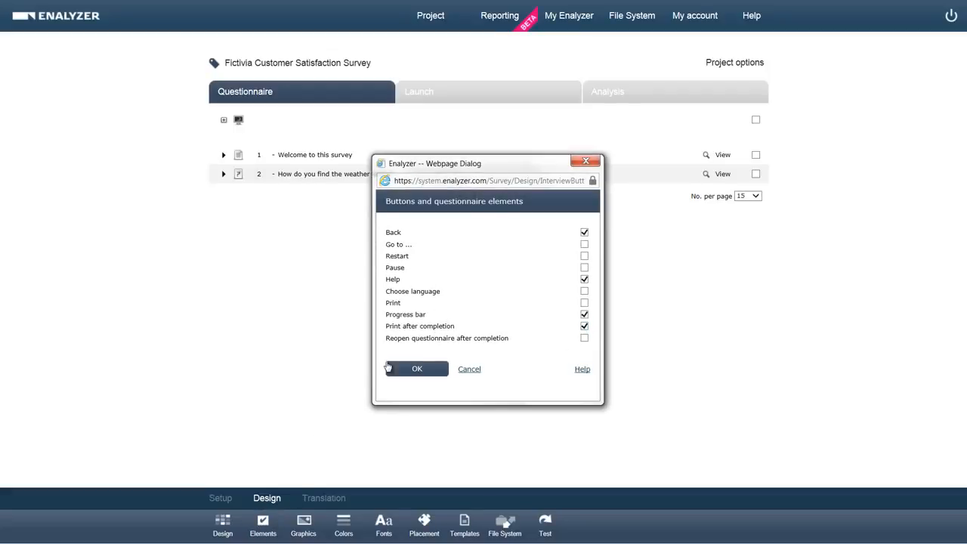
left_click(423, 371)
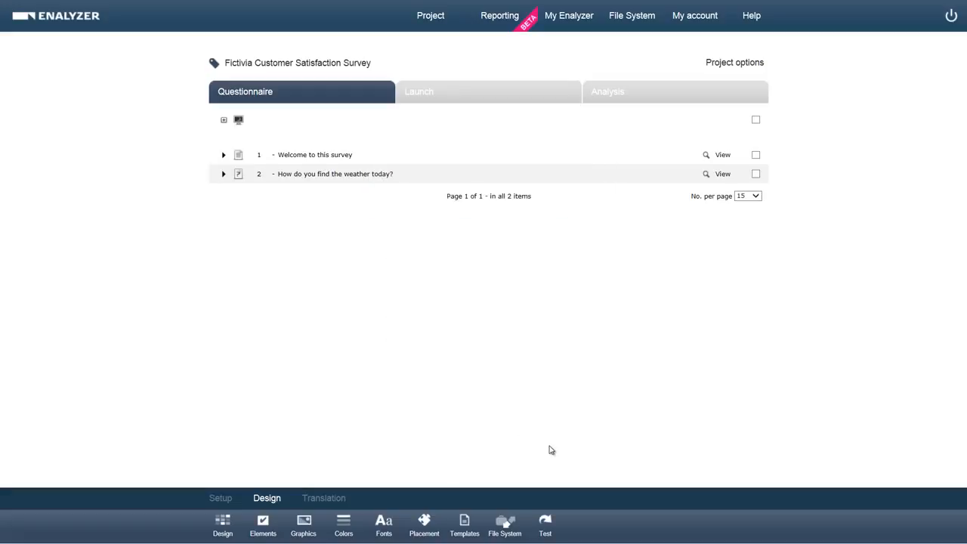
Remove the current PC version logo and upload Fictivia-Logo.png from the Desktop in its place
left_click(304, 524)
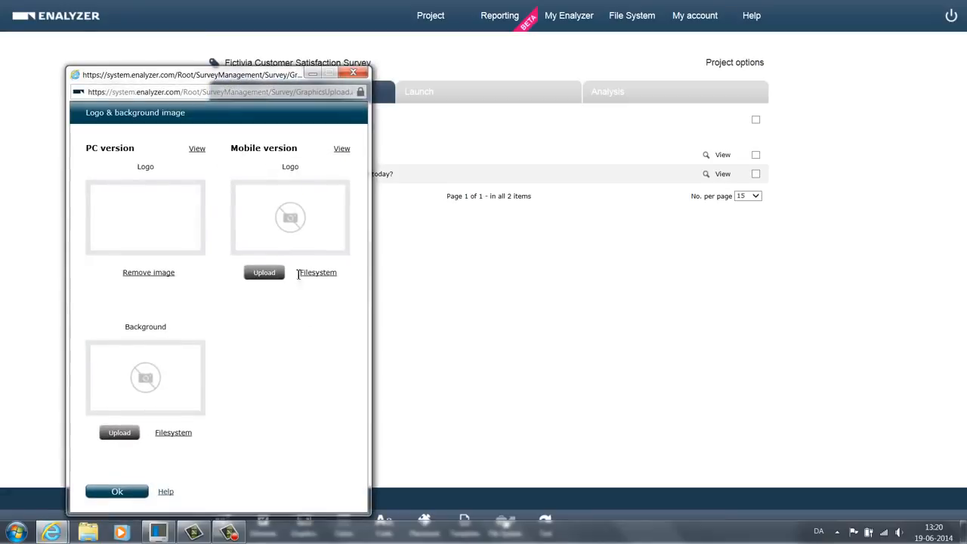
left_click(167, 274)
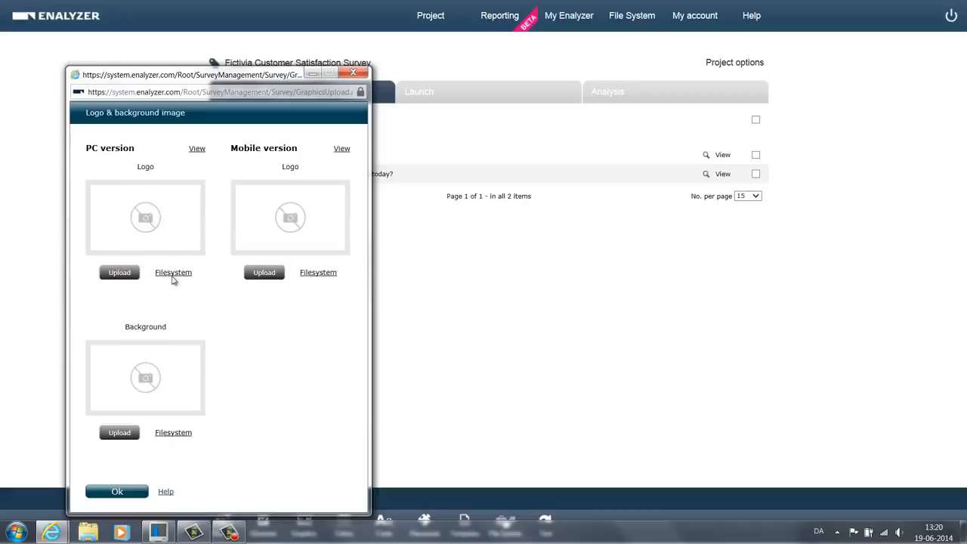
left_click(119, 273)
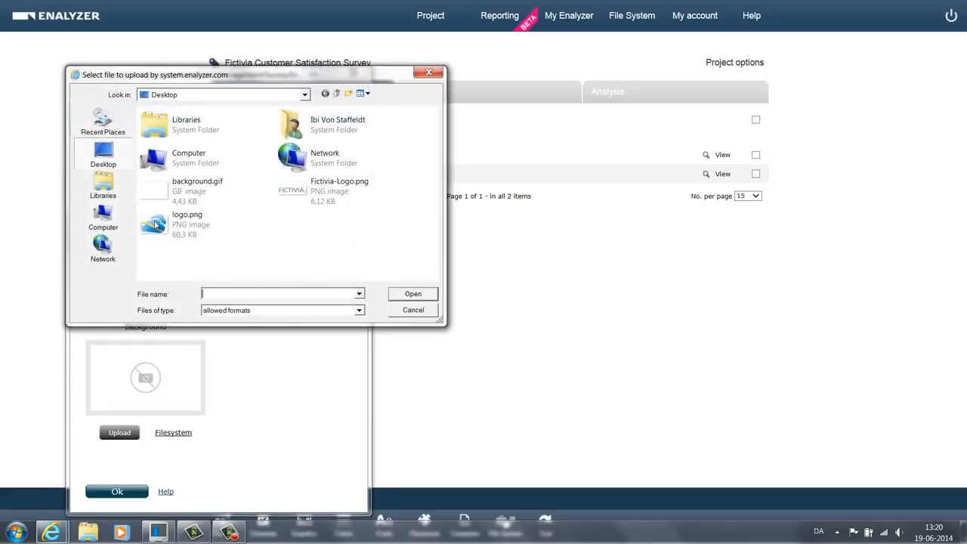
left_click(319, 198)
double_click(318, 198)
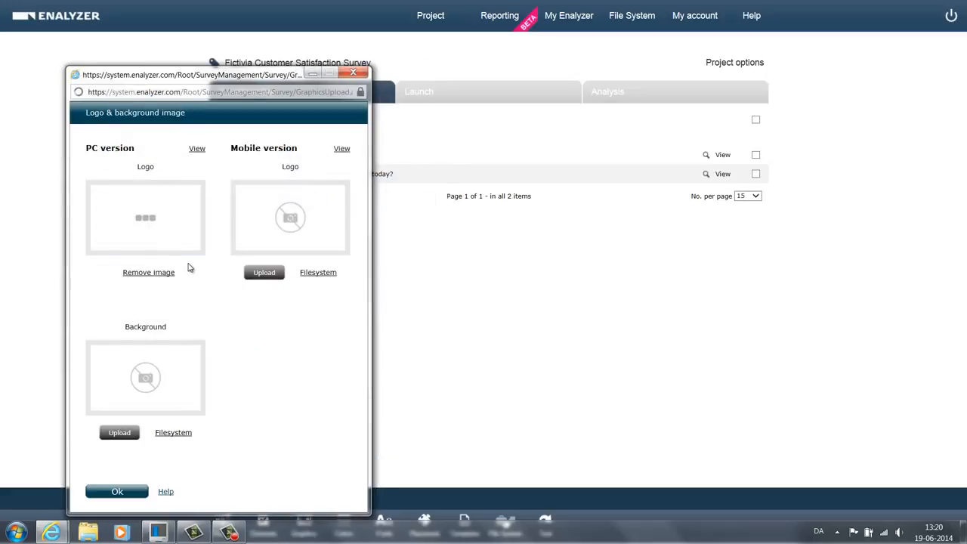
Upload Fictivia-Logo.png as the mobile version logo and confirm the logo and background image settings
left_click(268, 272)
left_click(289, 193)
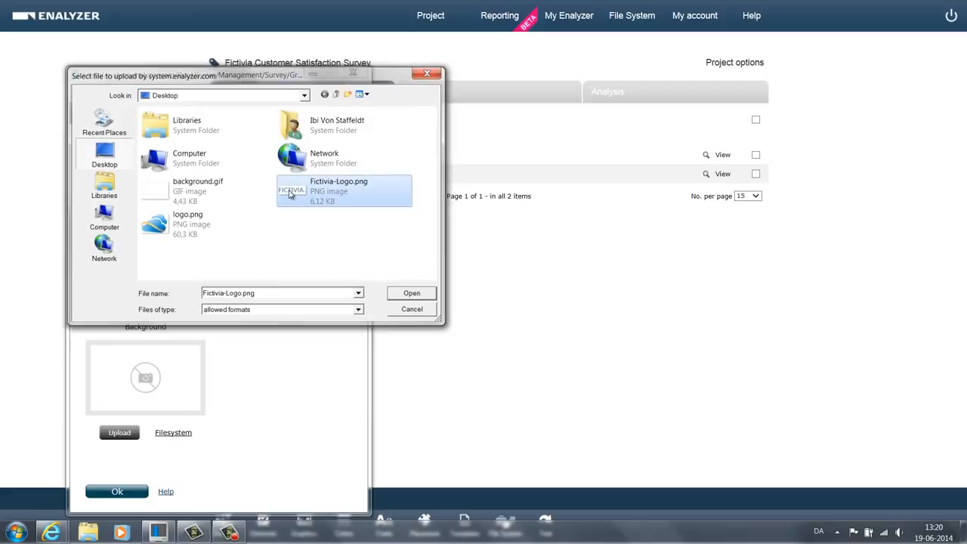
double_click(289, 192)
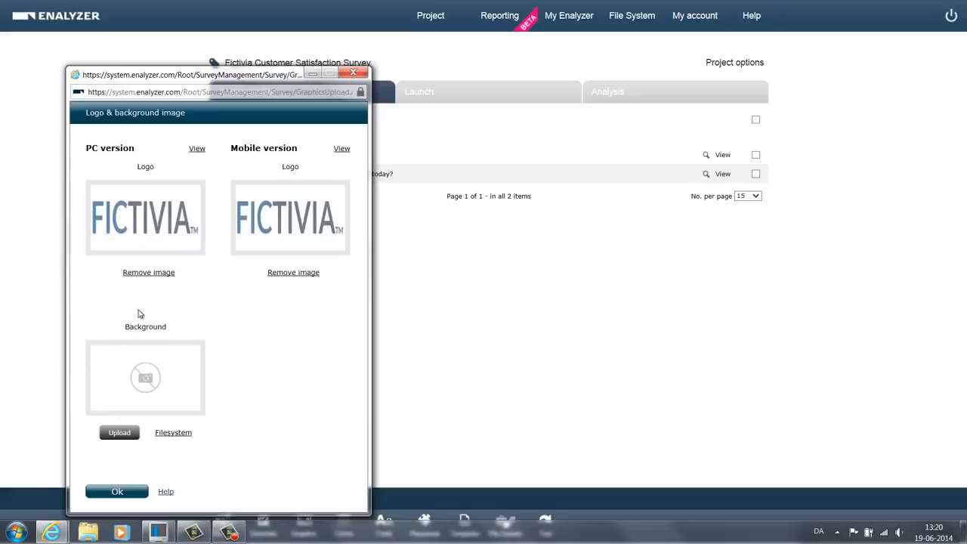
left_click(118, 492)
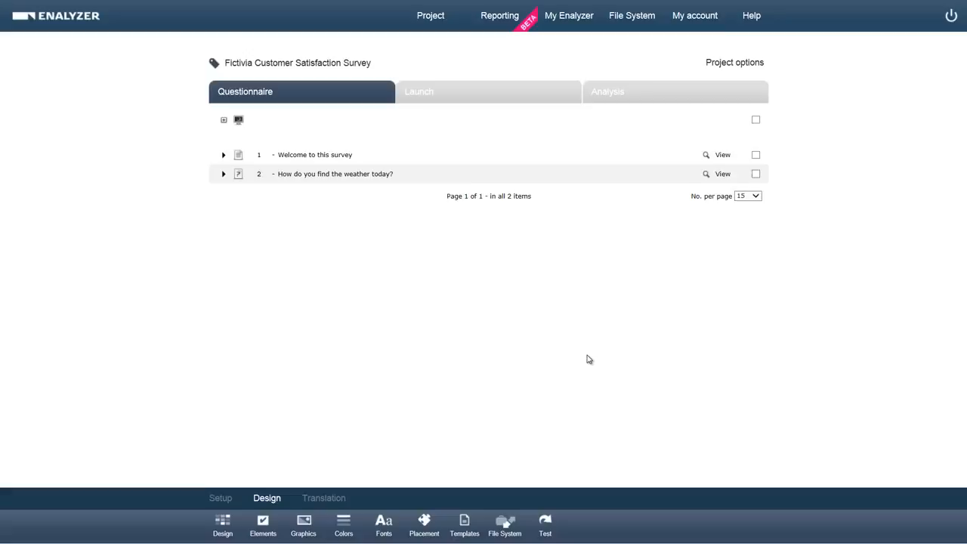
Try the Purple and Pink predefined color schemes for the questionnaire, and choose the Grey scheme
left_click(344, 523)
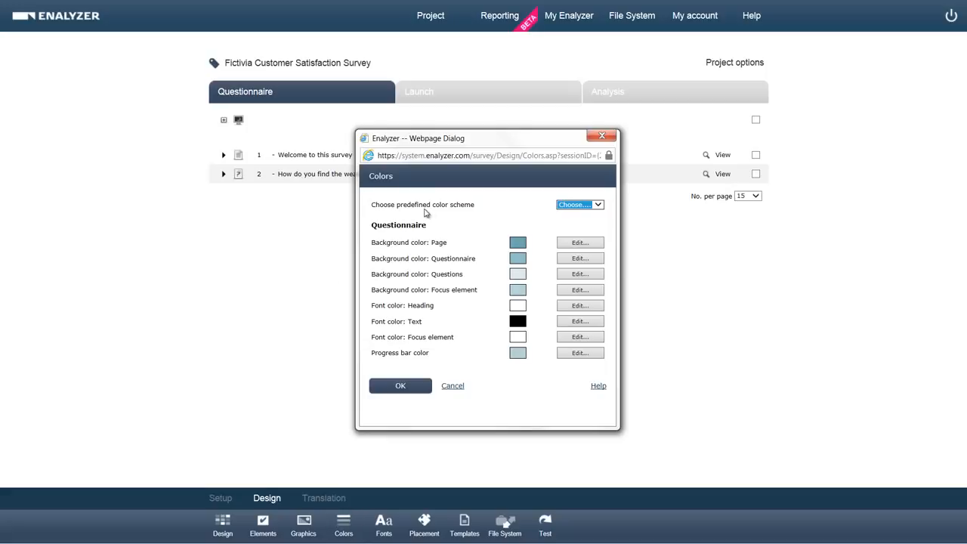
left_click(598, 205)
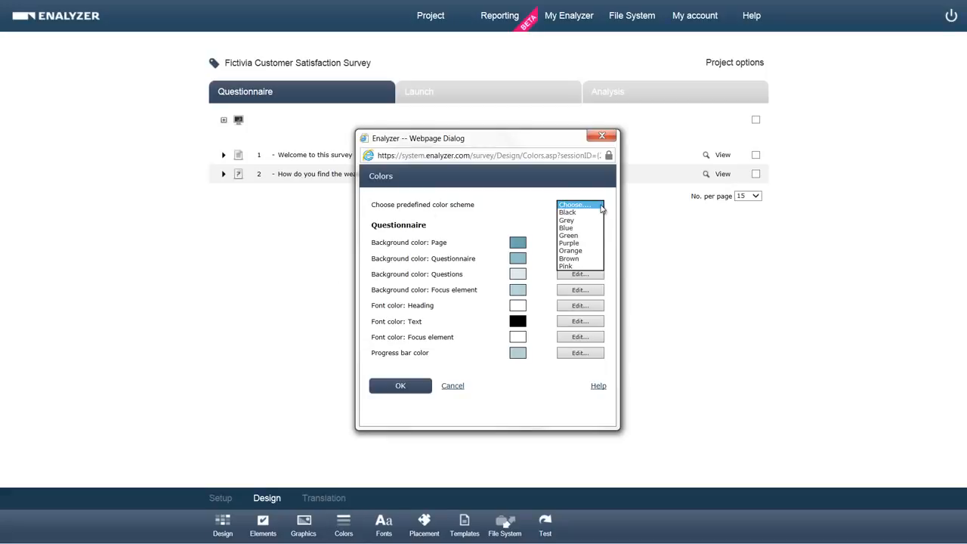
left_click(589, 243)
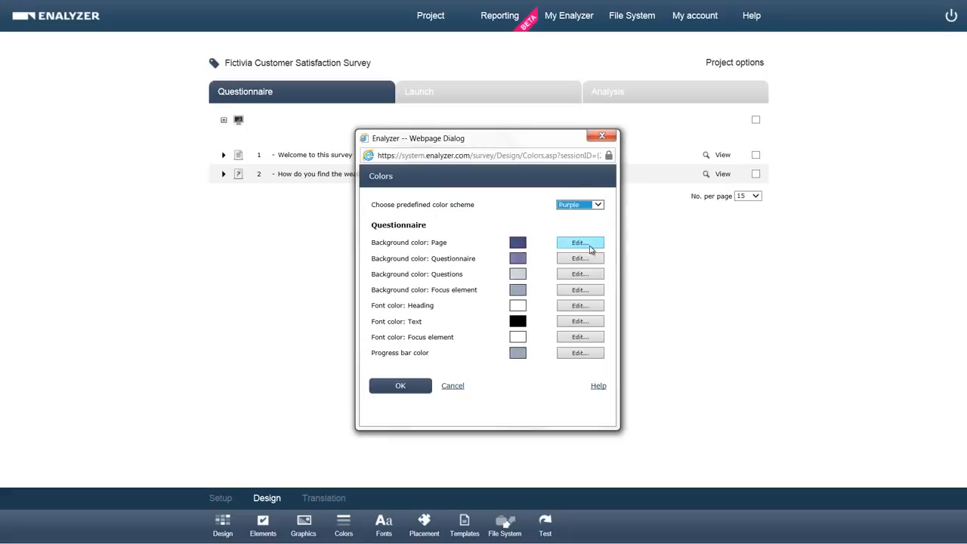
left_click(598, 205)
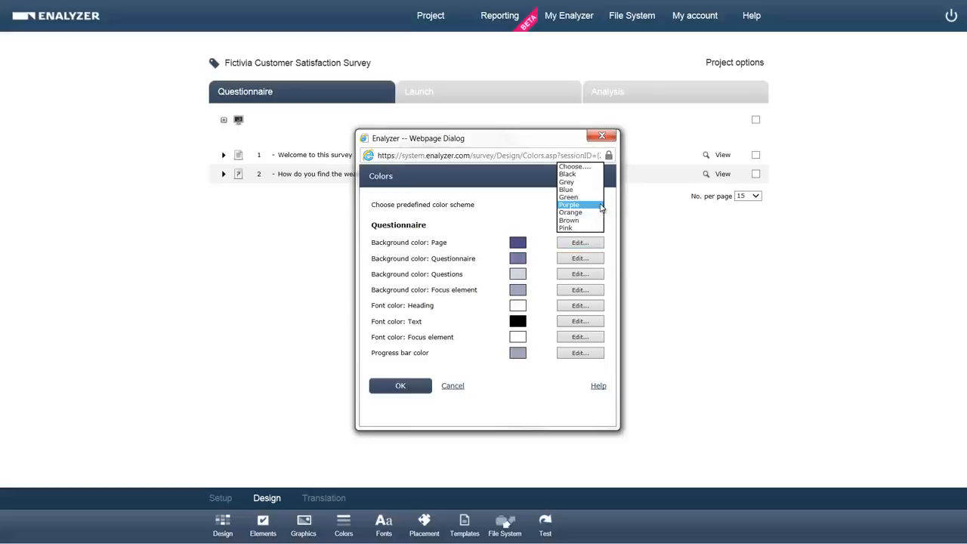
left_click(591, 228)
left_click(598, 205)
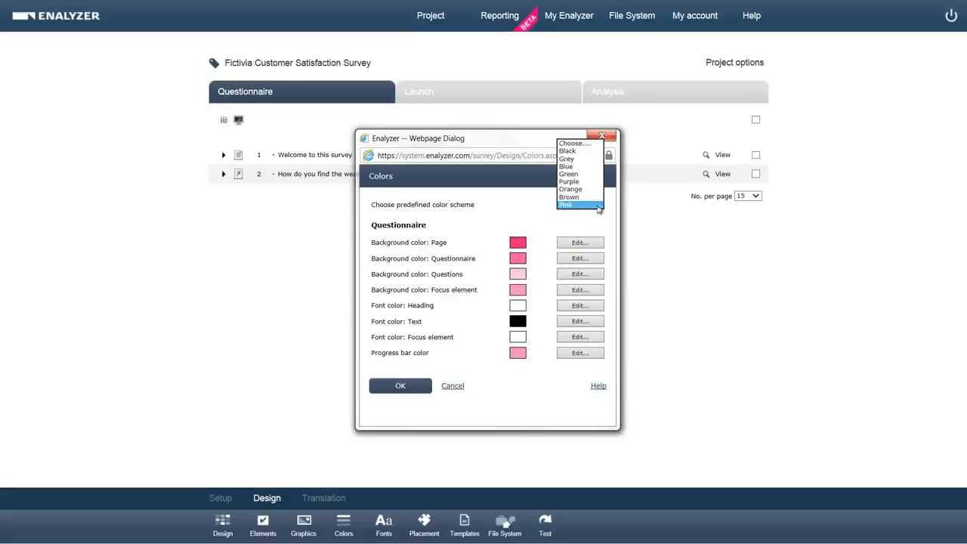
left_click(594, 159)
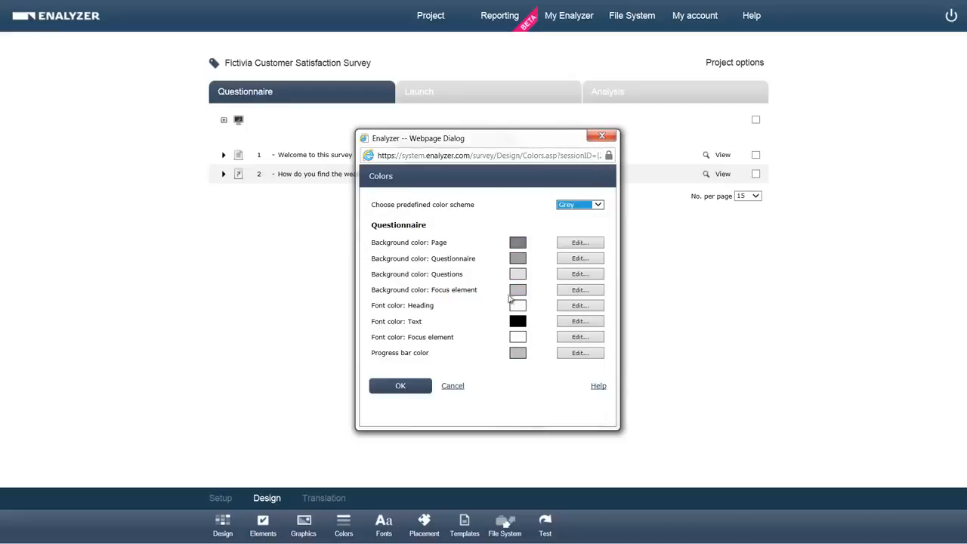
Change the heading font color to a crimson red and confirm the questionnaire color settings
left_click(581, 305)
left_click_drag(530, 254, 545, 322)
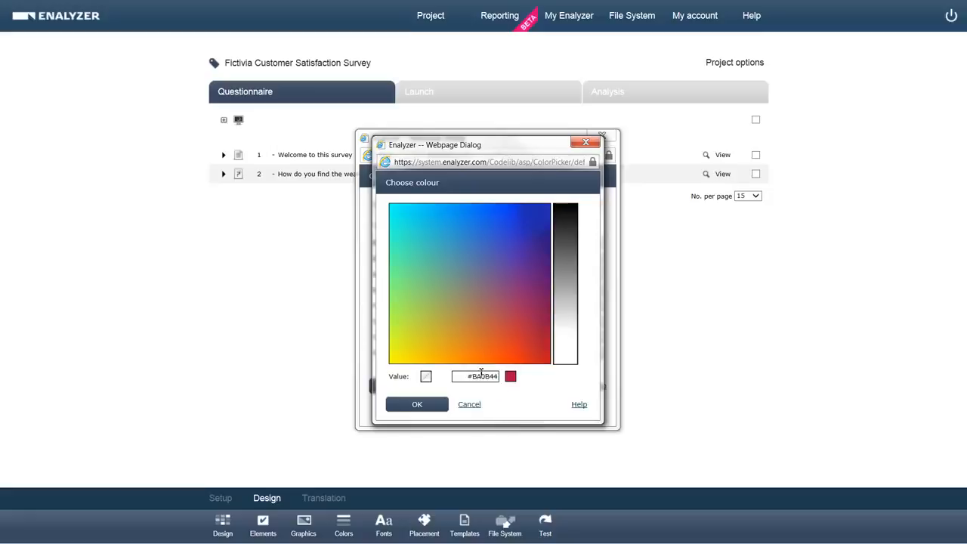
left_click(420, 405)
left_click(408, 391)
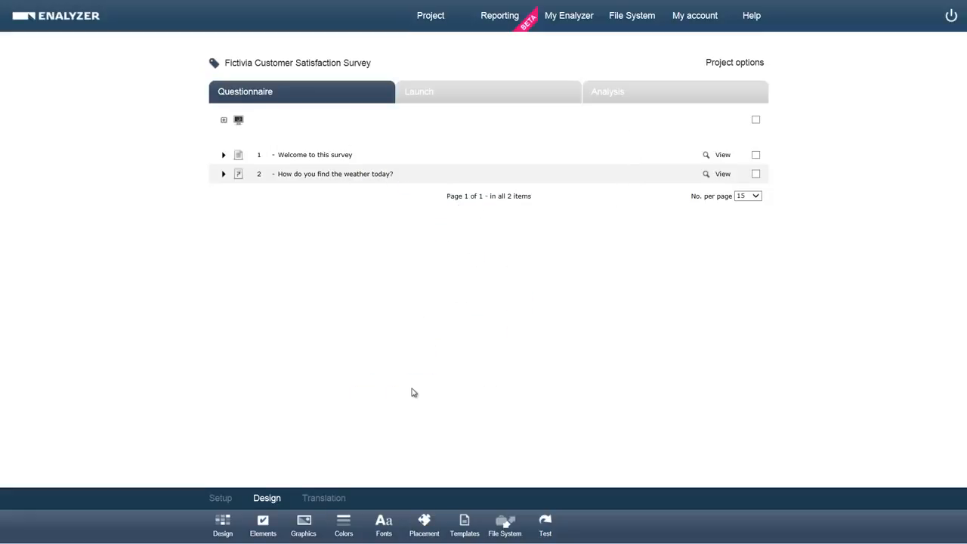
Browse the predefined survey design templates forward to Navaho and back to the survey's own design
left_click(468, 523)
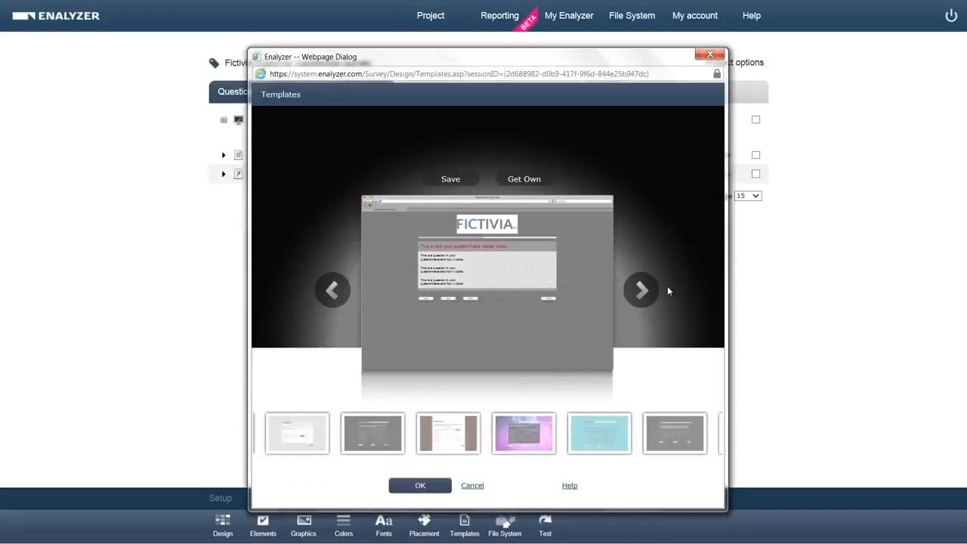
left_click(647, 290)
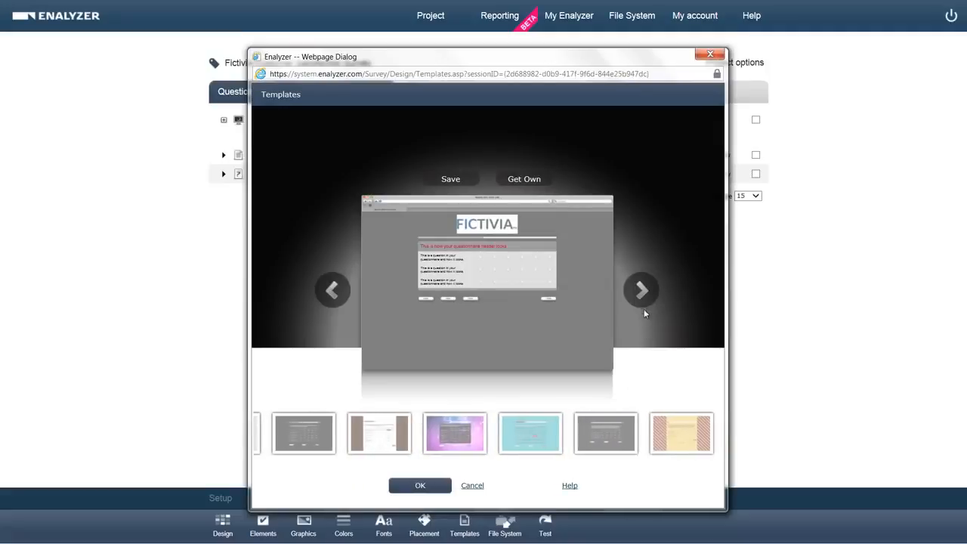
left_click(648, 298)
left_click(648, 300)
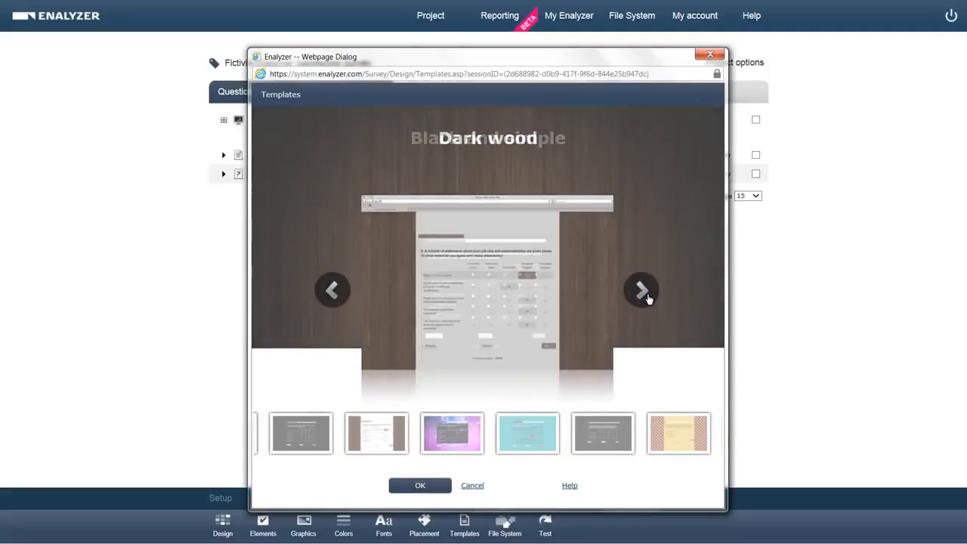
left_click(642, 290)
left_click(641, 291)
left_click(642, 290)
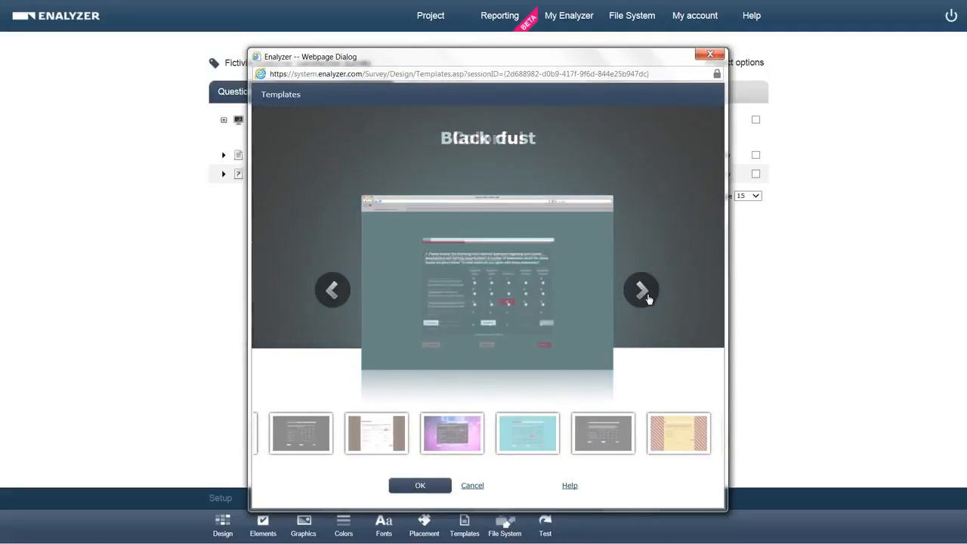
left_click(648, 298)
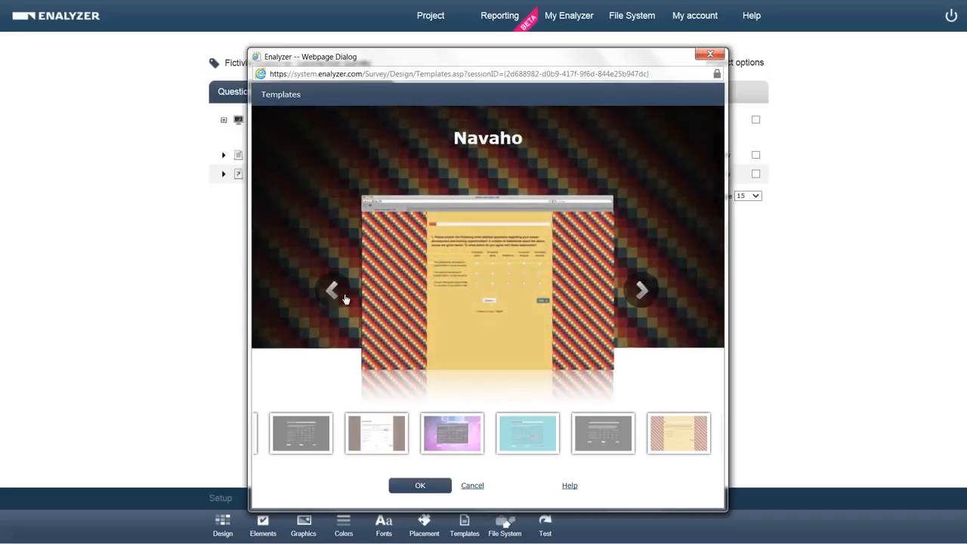
left_click(344, 300)
left_click(343, 299)
left_click(344, 300)
left_click(344, 300)
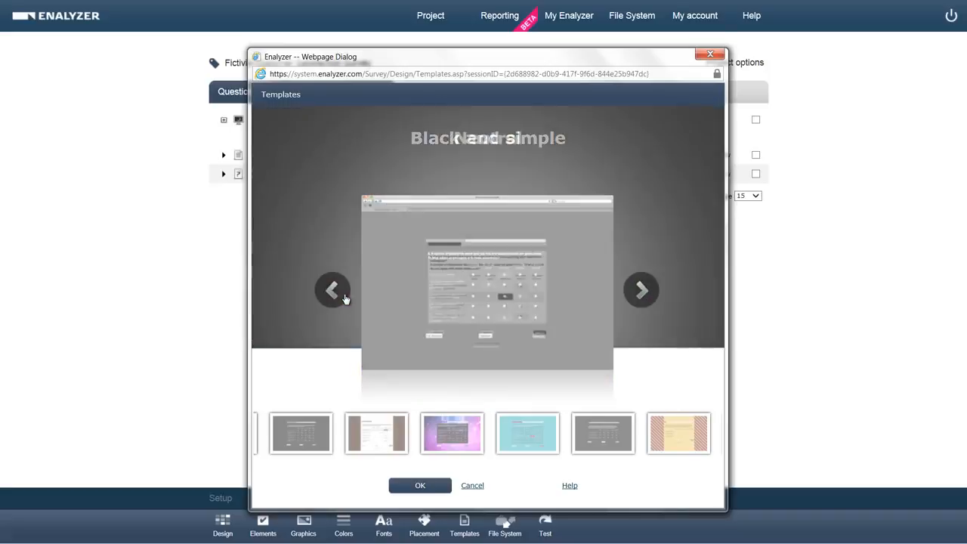
left_click(332, 291)
left_click(333, 291)
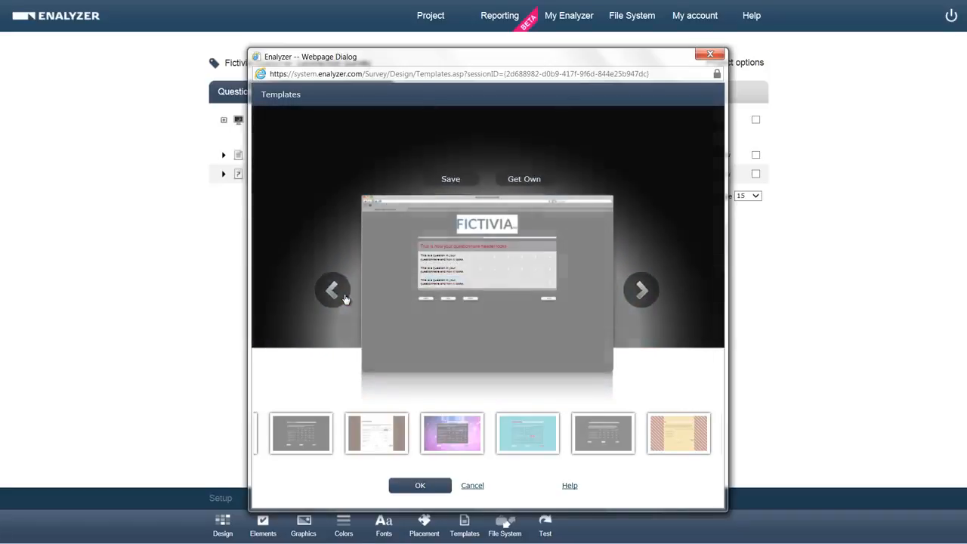